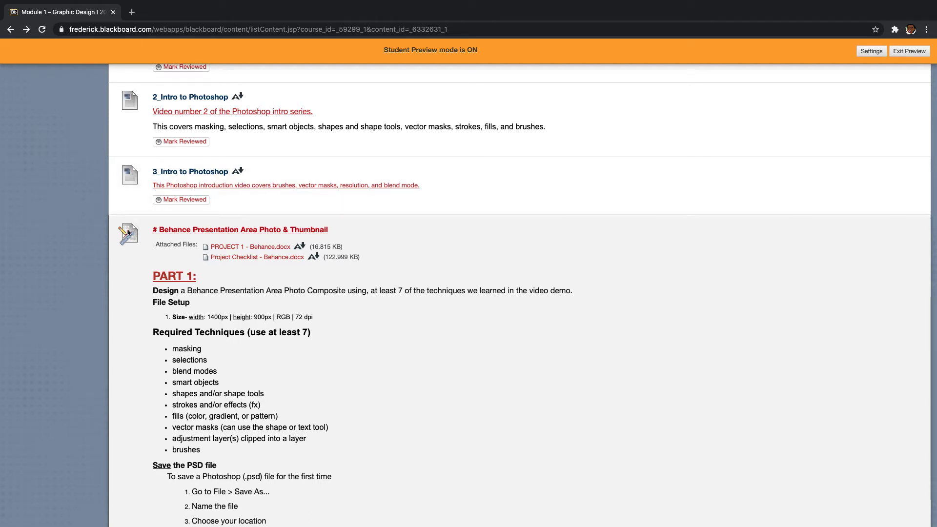
Open the '# Behance Presentation Area Photo & Thumbnail' assignment and scroll down to Assignment Submission
click(172, 232)
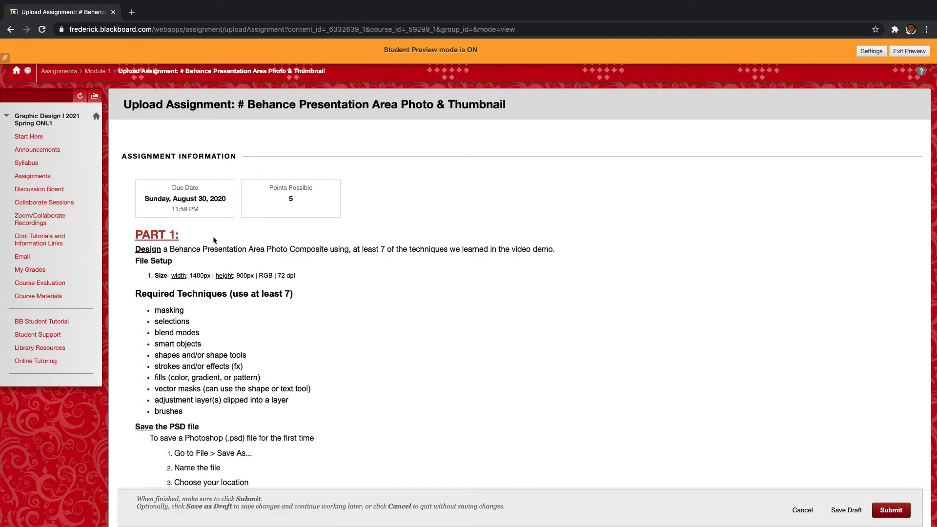
scroll(238, 240, down, 1)
scroll(238, 240, down, 10)
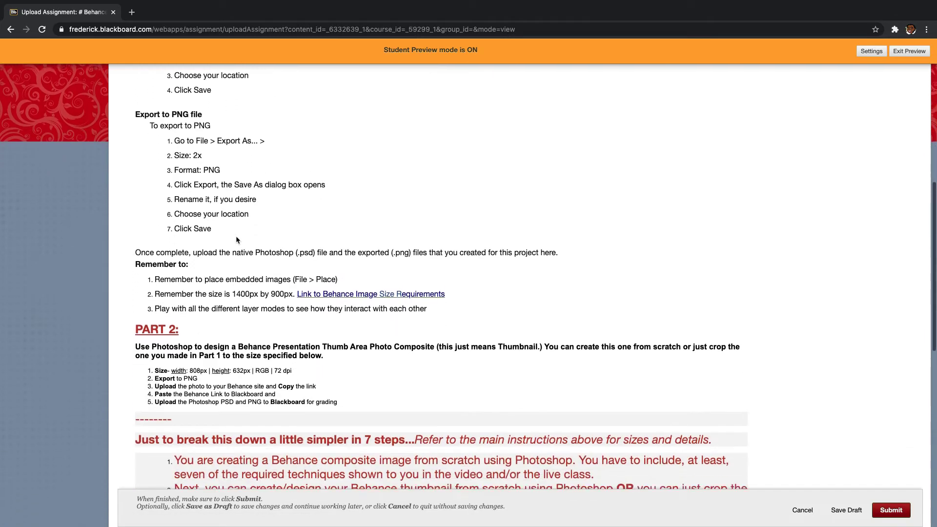
scroll(237, 240, down, 8)
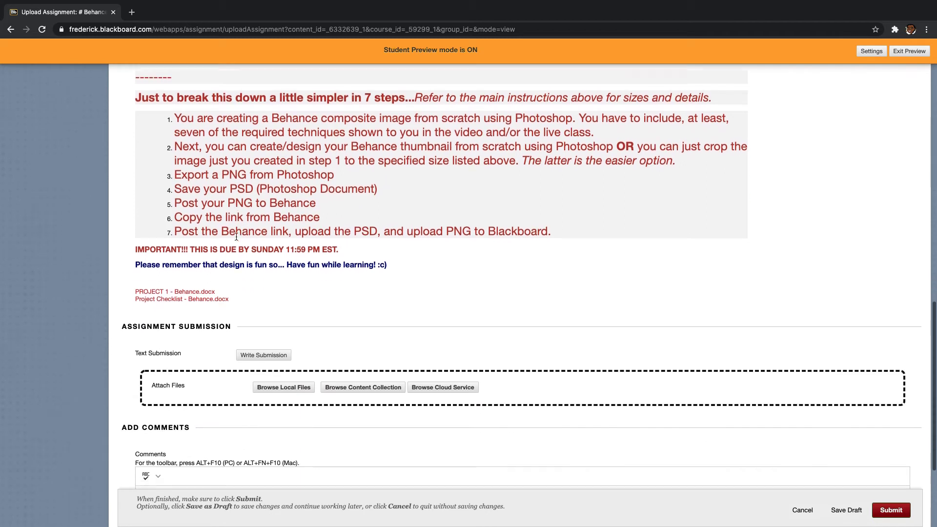
scroll(237, 236, down, 4)
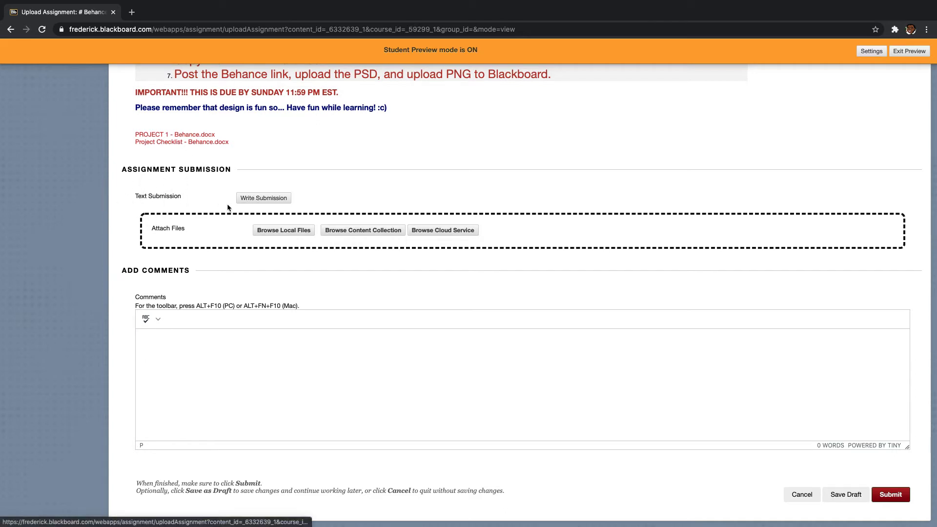
Write 'This is my Behance Link.' as the submission and paste the Behance gallery URL below it
click(262, 199)
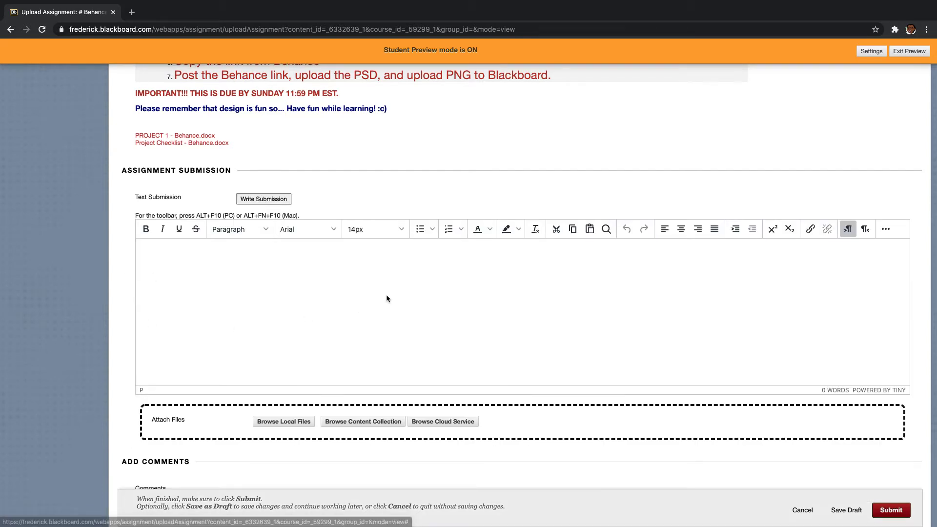
scroll(186, 235, down, 3)
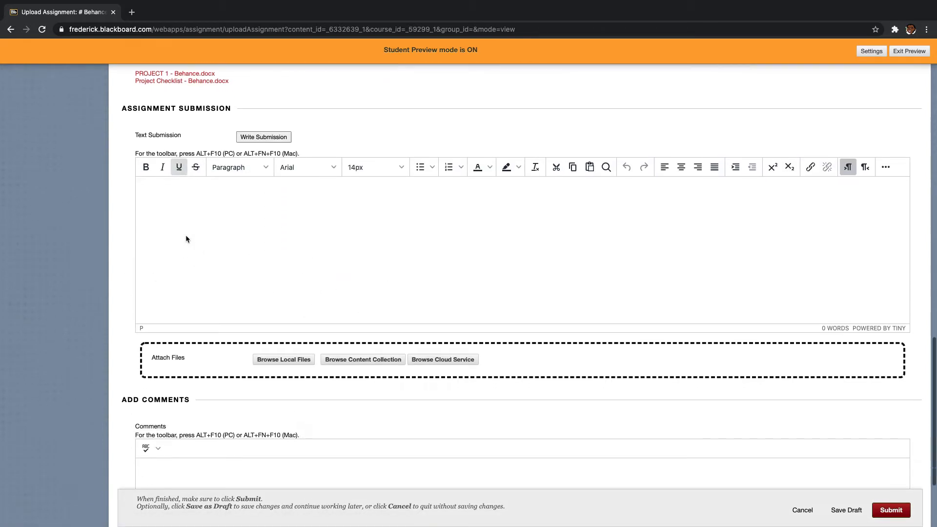
scroll(185, 236, up, 3)
scroll(186, 239, up, 1)
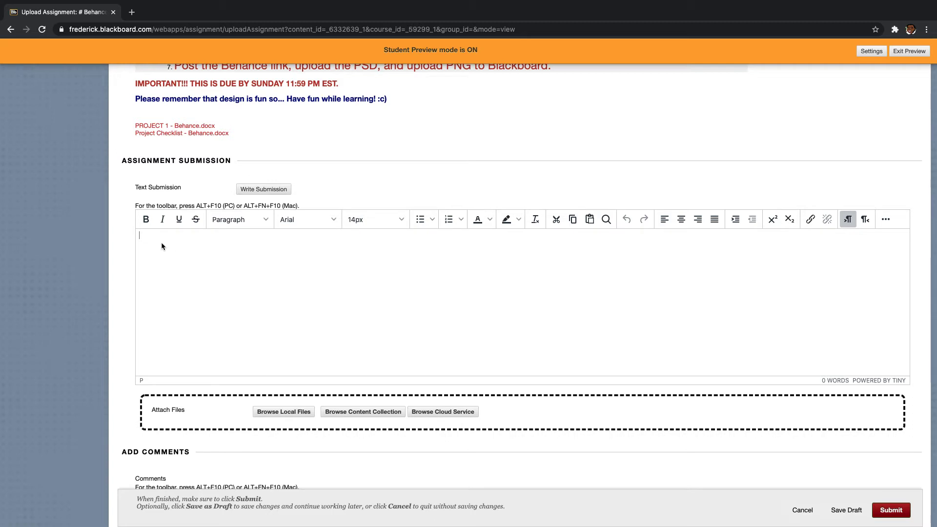
text(hi)
text(s is my Behance Lin)
text(kl)
text(.)
text(https://www.behance.net/gallery/105168959/Inspire-Students-to-Let-Their-Creativity-Free?tracking_source=search_projects_recommended%7Chappie97)
scroll(161, 243, down, 3)
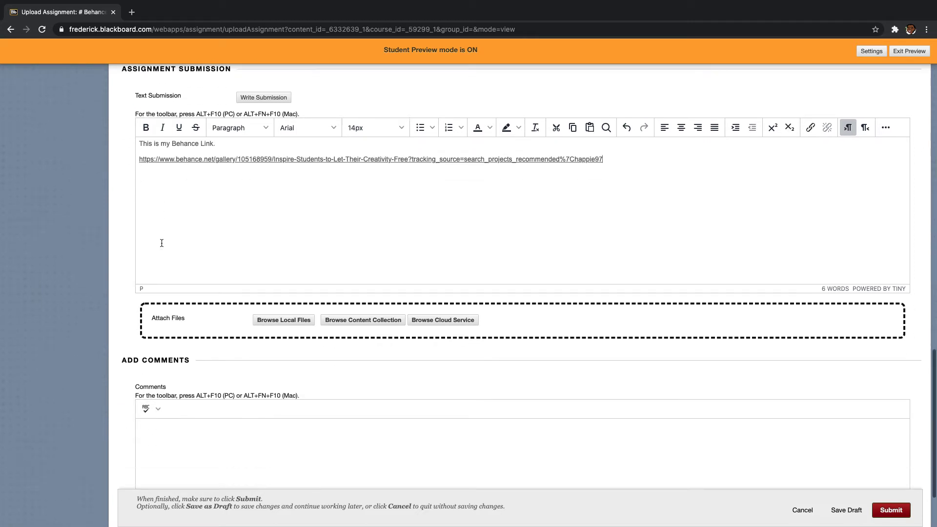
scroll(249, 233, up, 4)
scroll(317, 235, up, 1)
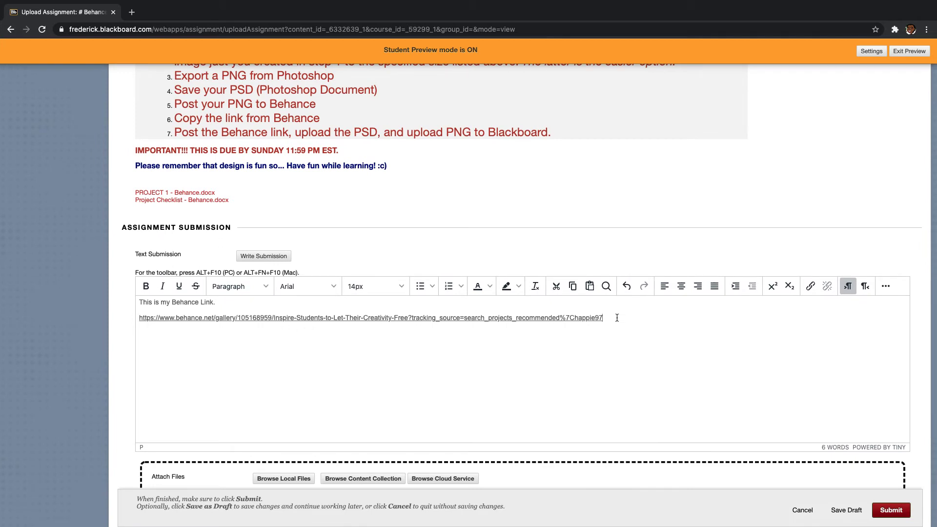
Set the title of the pasted Behance hyperlink to 'My Behance Link'
key(Return)
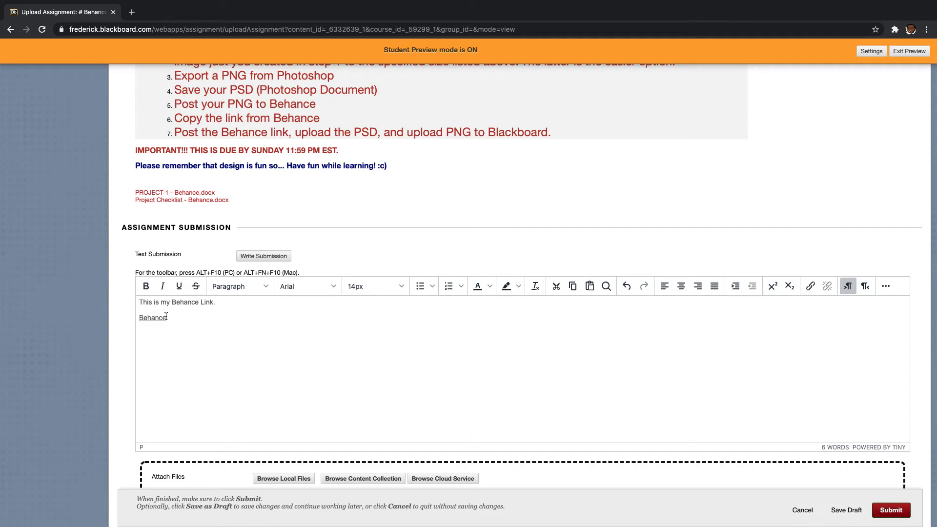
drag(141, 318, 187, 318)
click(810, 288)
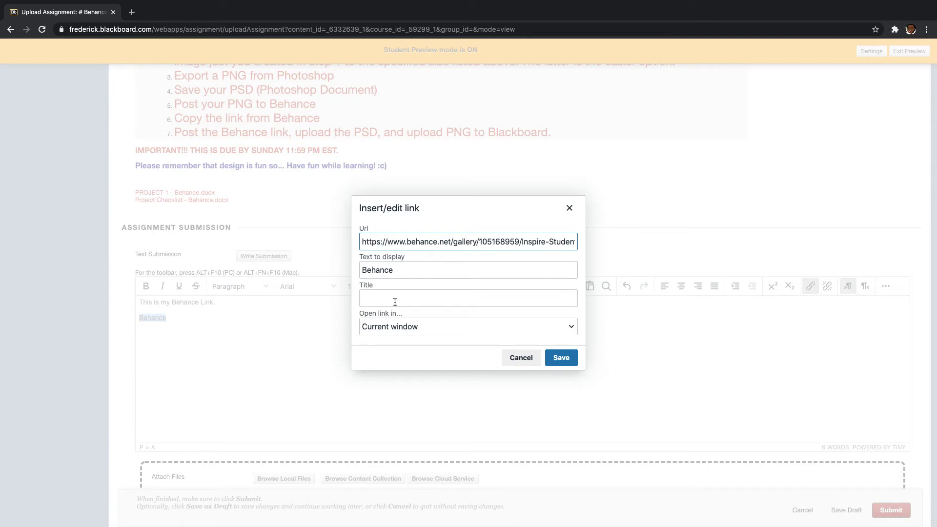
click(376, 297)
text(M)
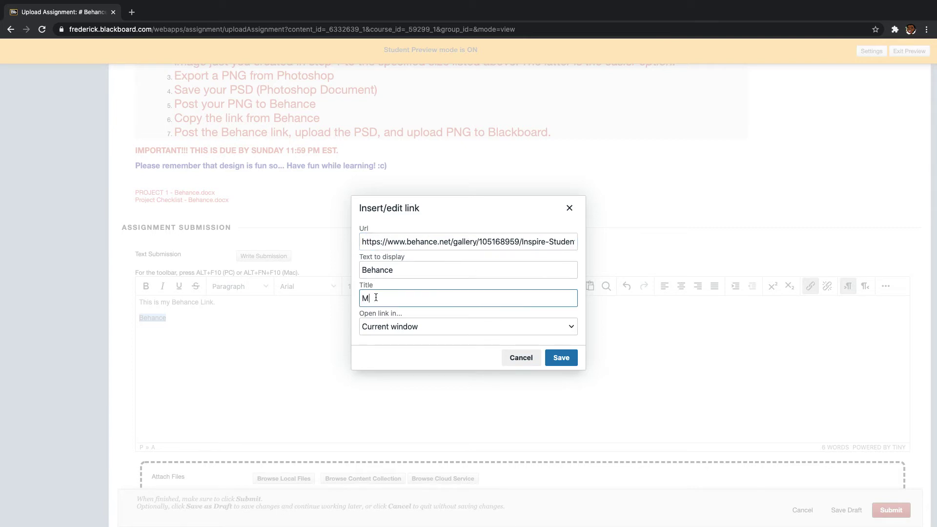
text(y Behance Link)
click(561, 358)
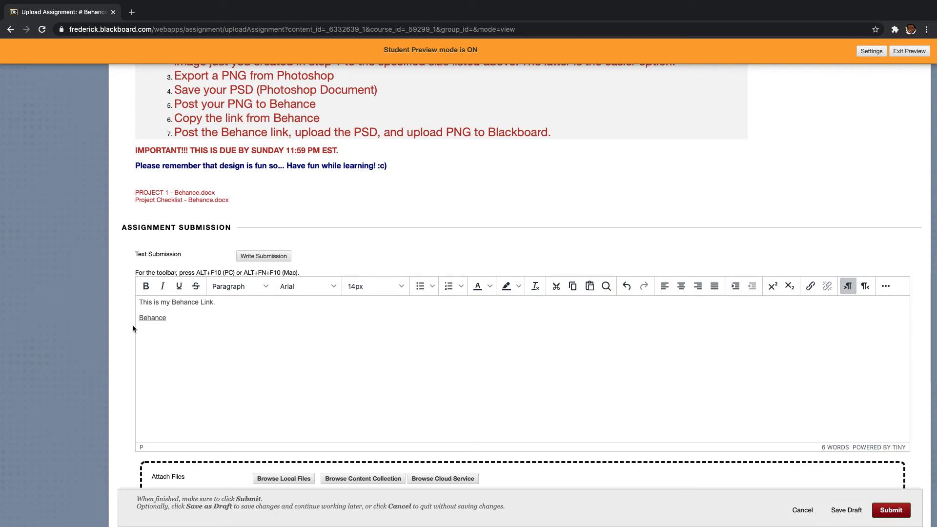
Attach Syllabus Format.docx and Graphic Design_Spring2021.docx from the Spring 2021 course folder
scroll(268, 308, down, 2)
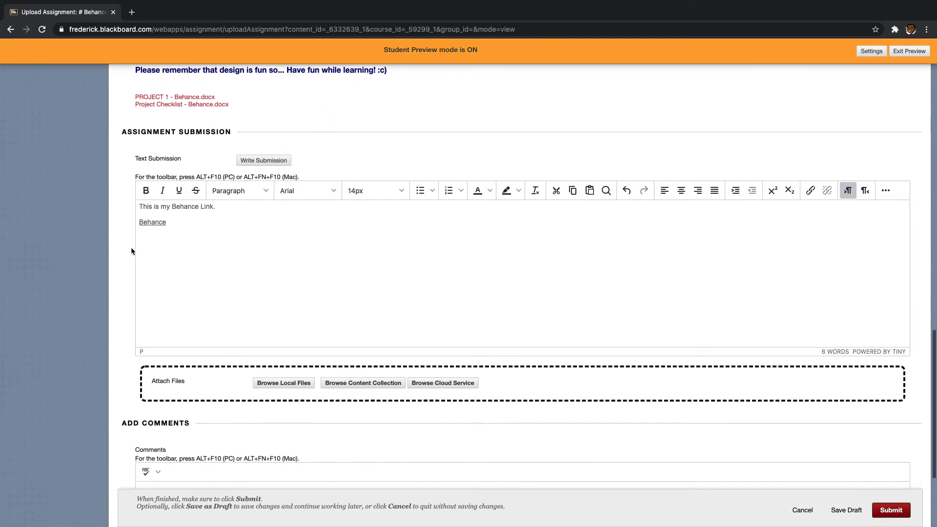
scroll(274, 317, down, 2)
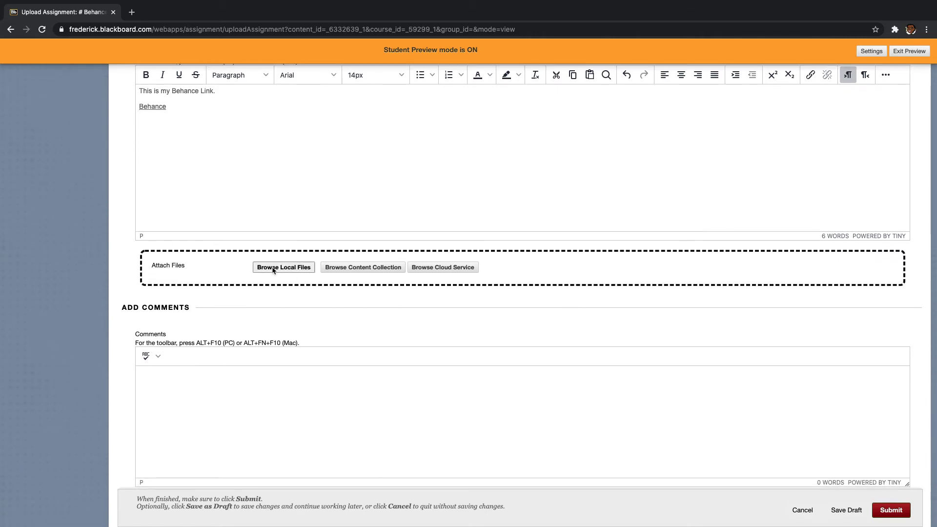
click(273, 270)
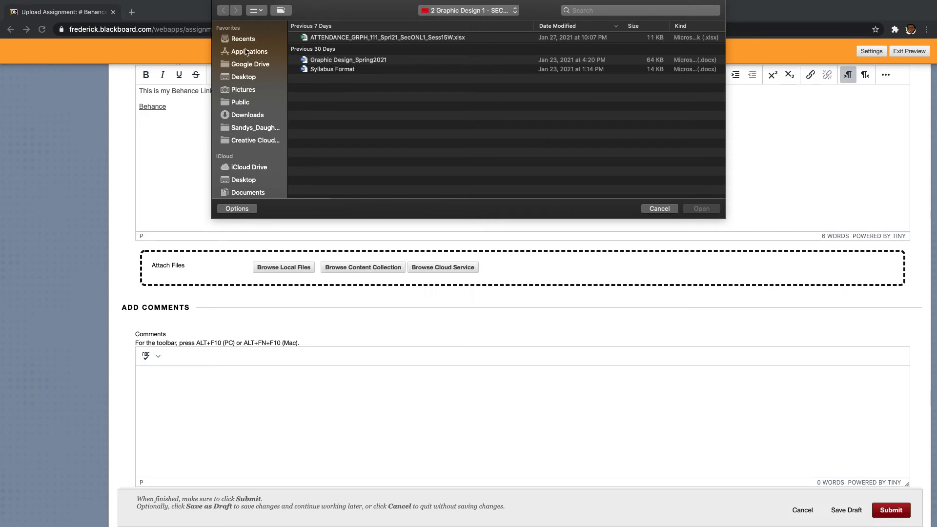
click(448, 11)
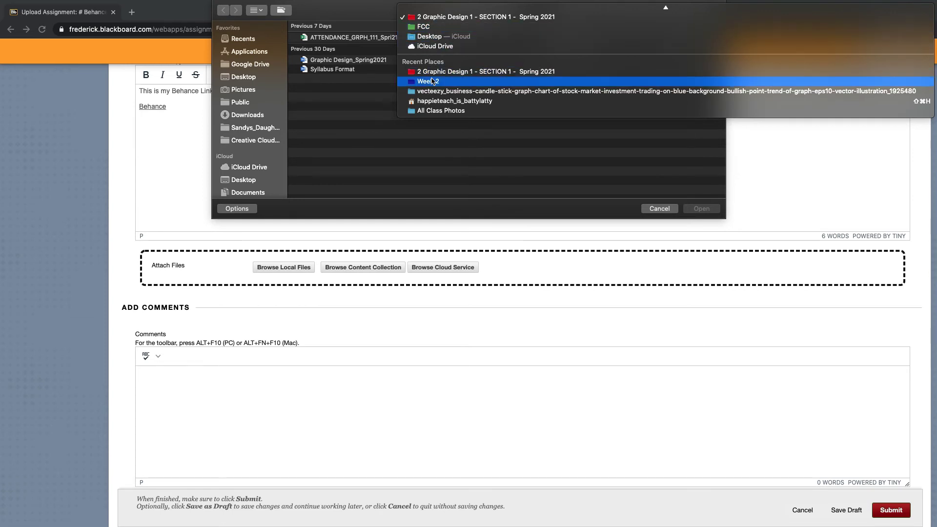
click(430, 73)
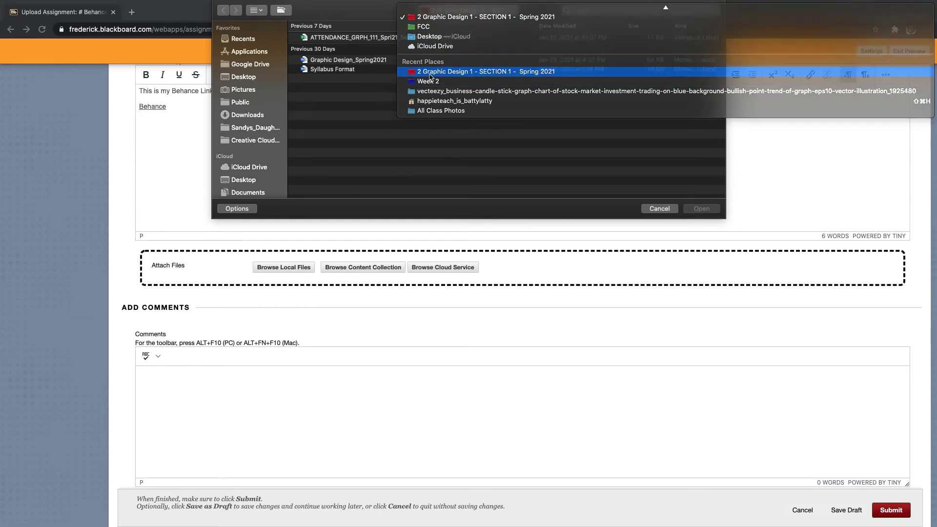
click(345, 70)
shift+click(346, 61)
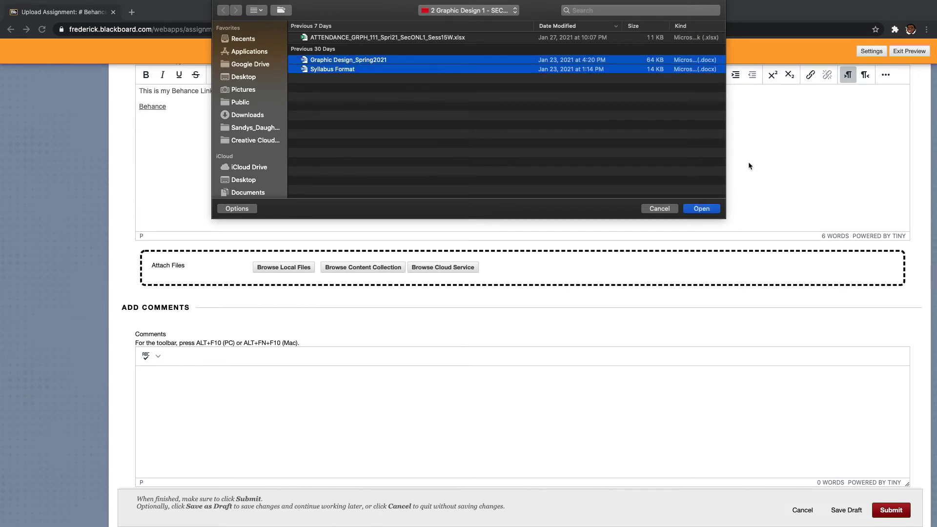
click(702, 208)
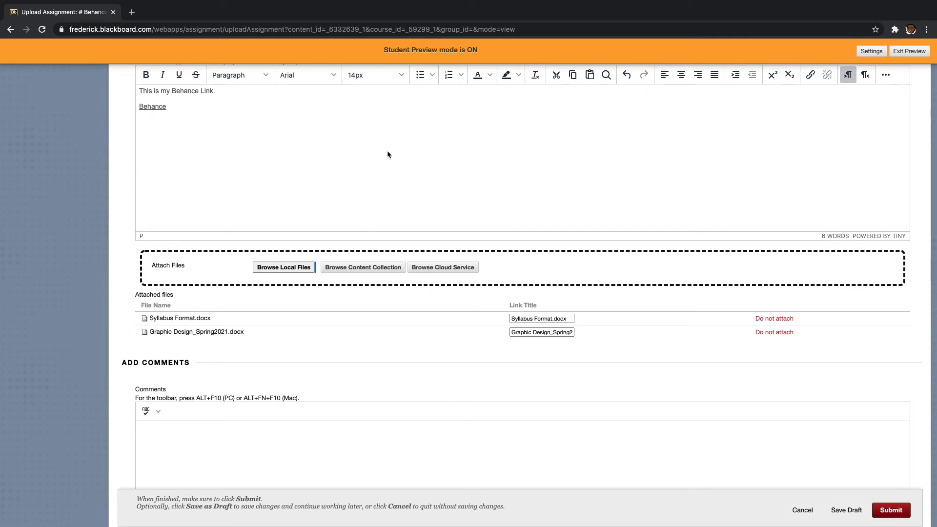
scroll(387, 151, up, 1)
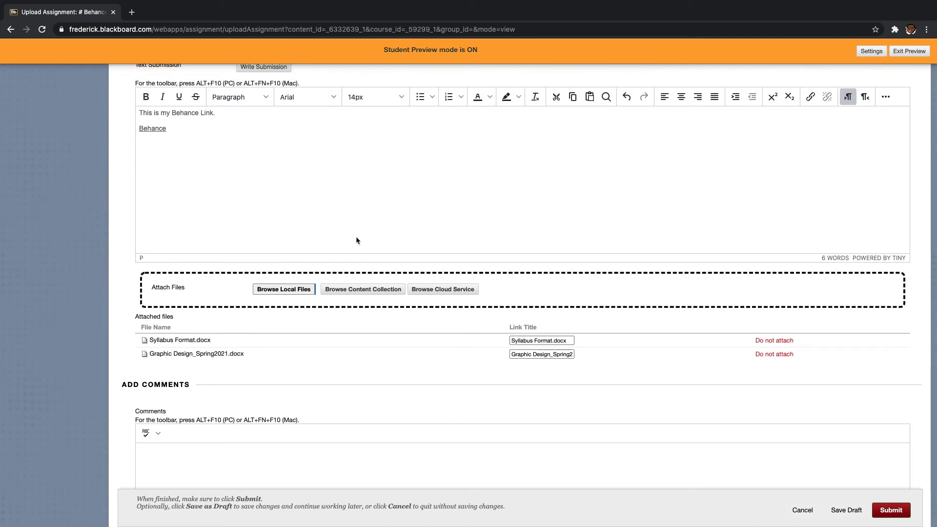
scroll(358, 237, down, 3)
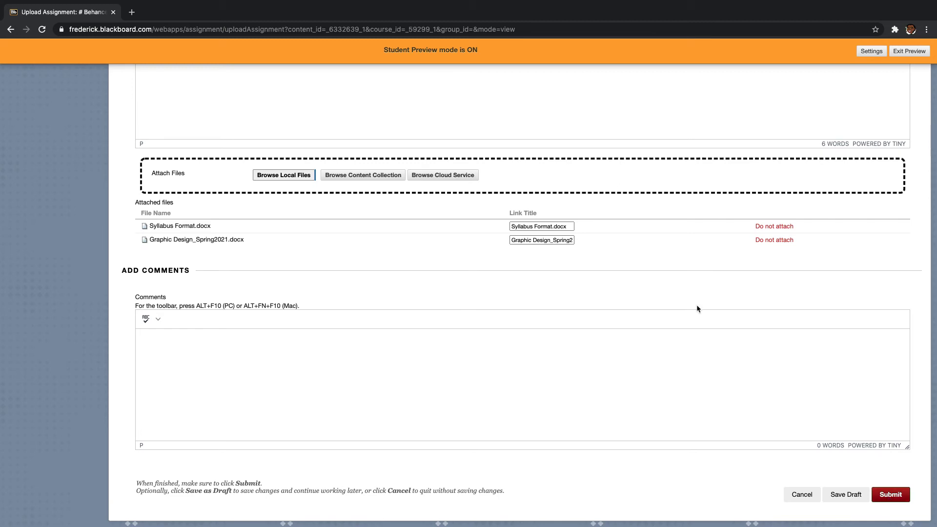
scroll(651, 265, up, 2)
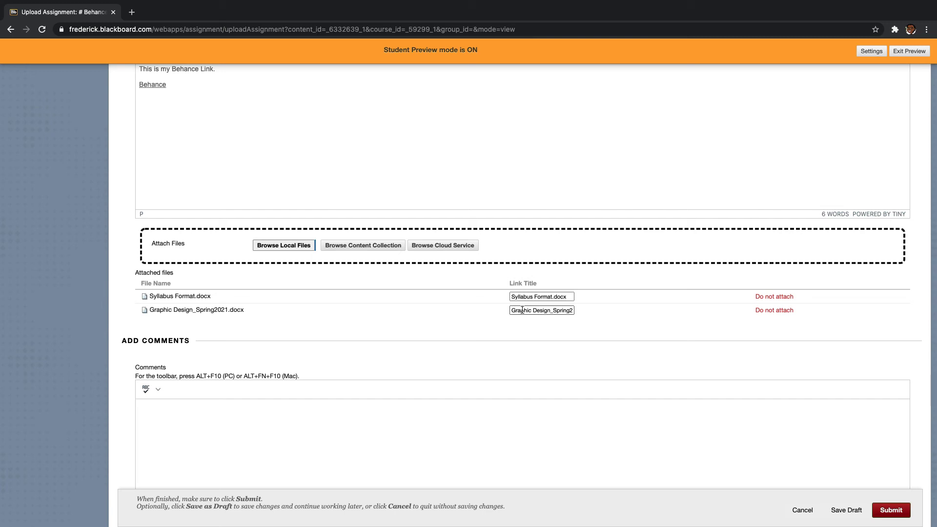
scroll(389, 341, up, 5)
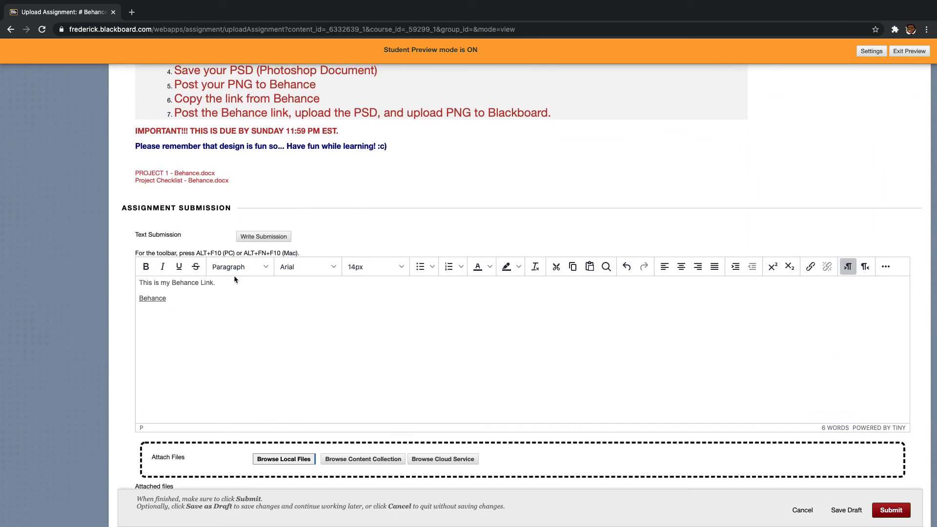
scroll(213, 288, down, 1)
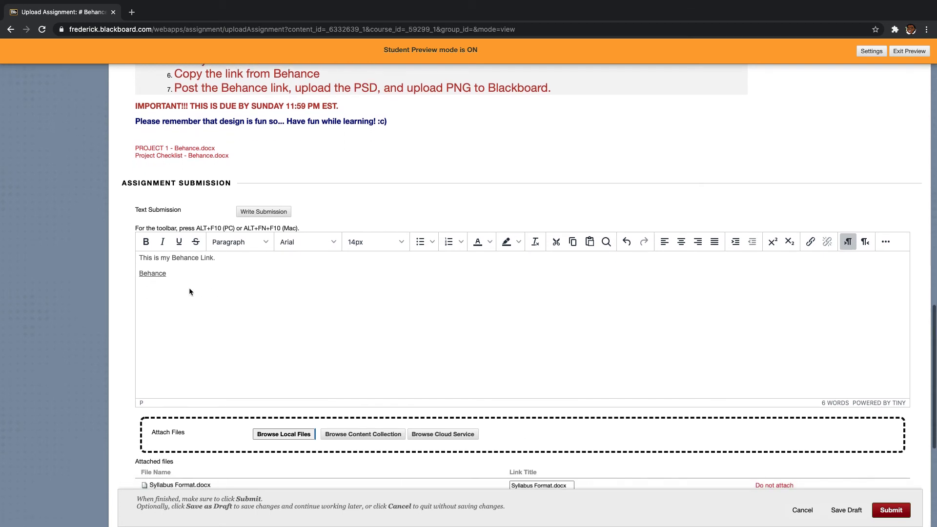
scroll(268, 296, down, 6)
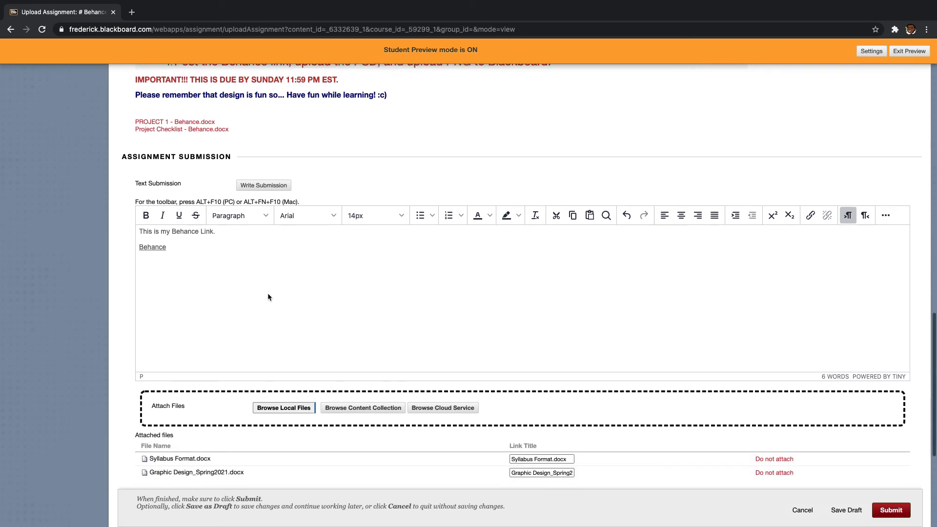
scroll(268, 295, down, 4)
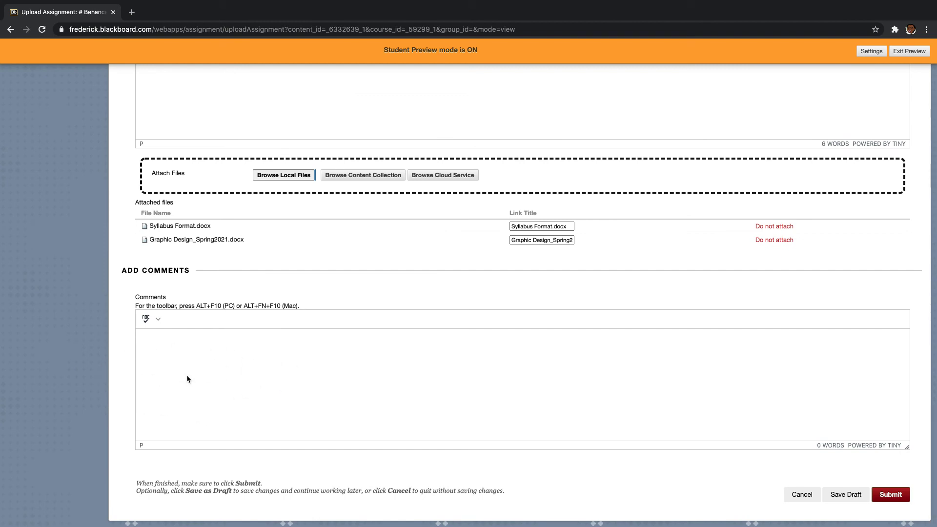
scroll(176, 338, up, 11)
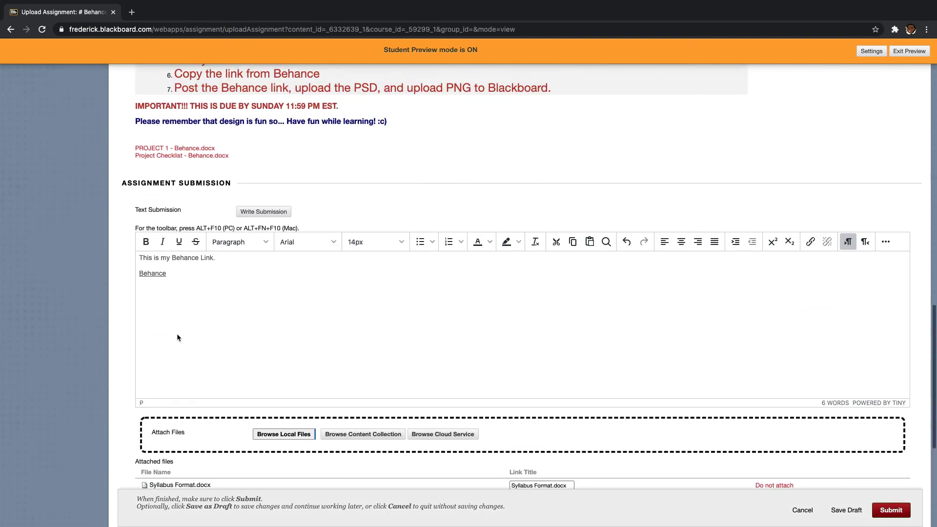
scroll(176, 328, down, 12)
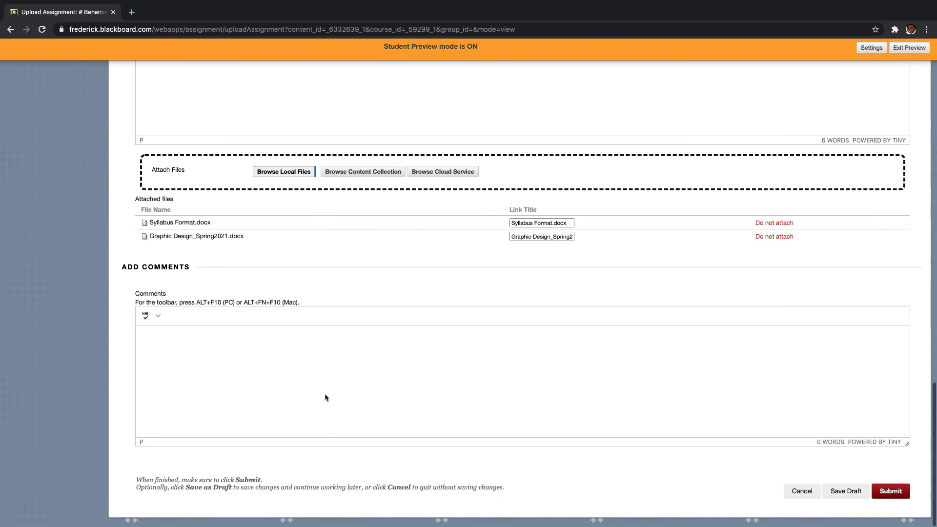
scroll(213, 337, up, 16)
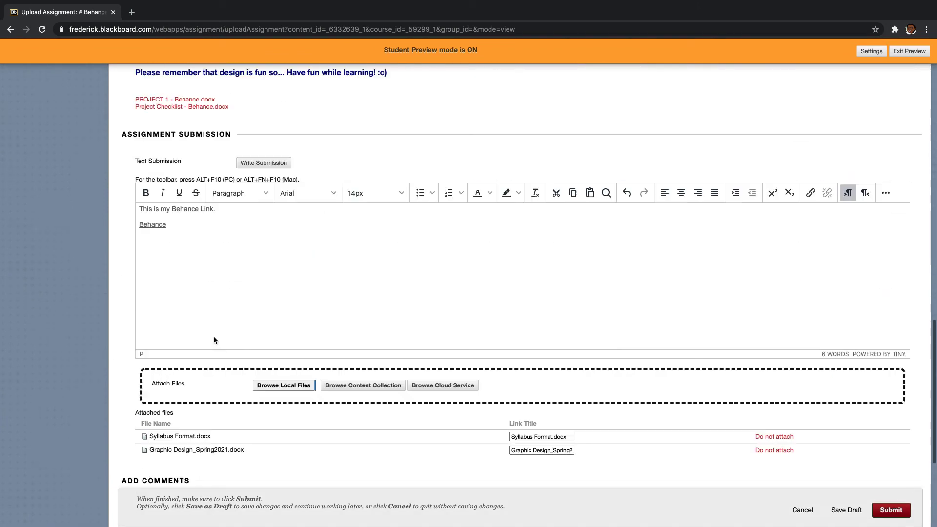
scroll(342, 363, down, 4)
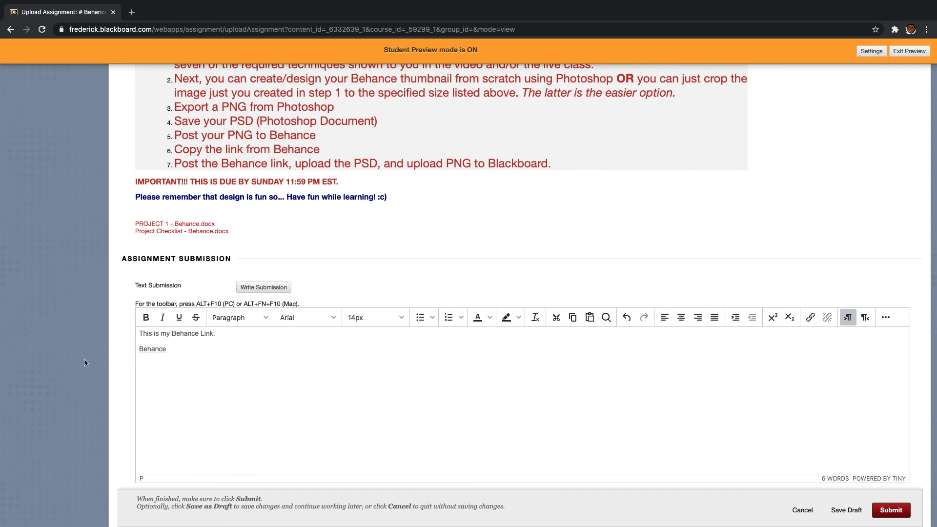
scroll(227, 342, down, 3)
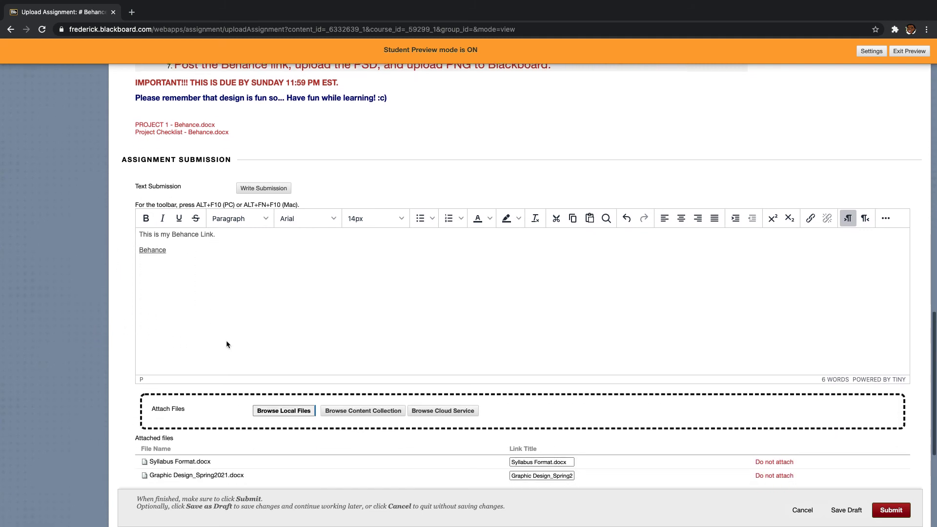
scroll(226, 344, down, 7)
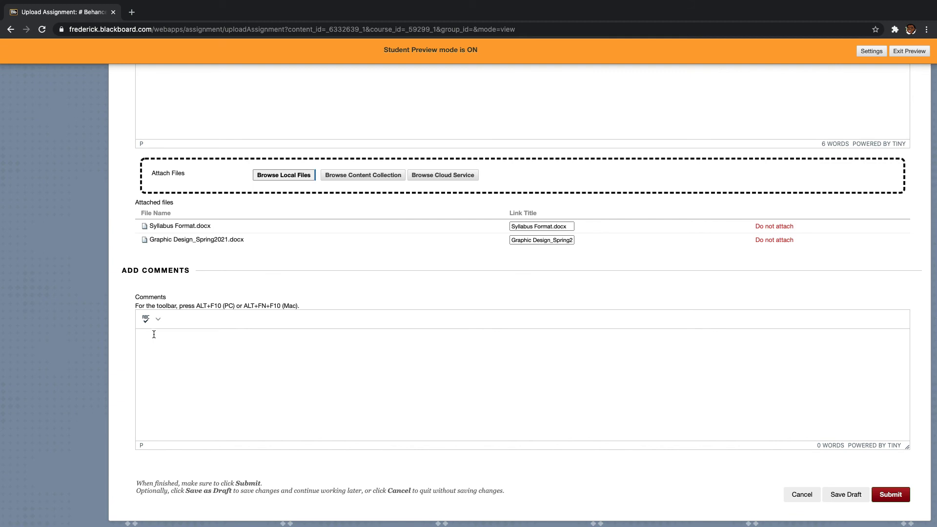
scroll(227, 346, up, 1)
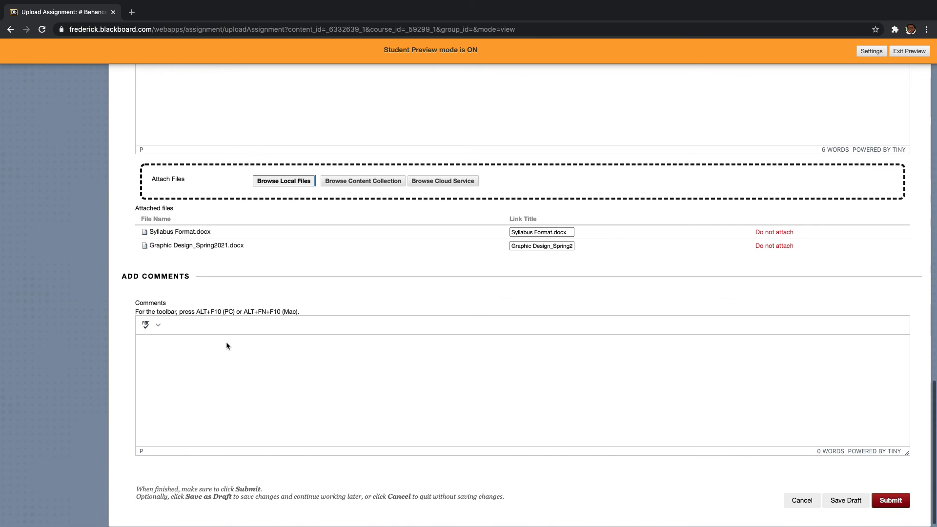